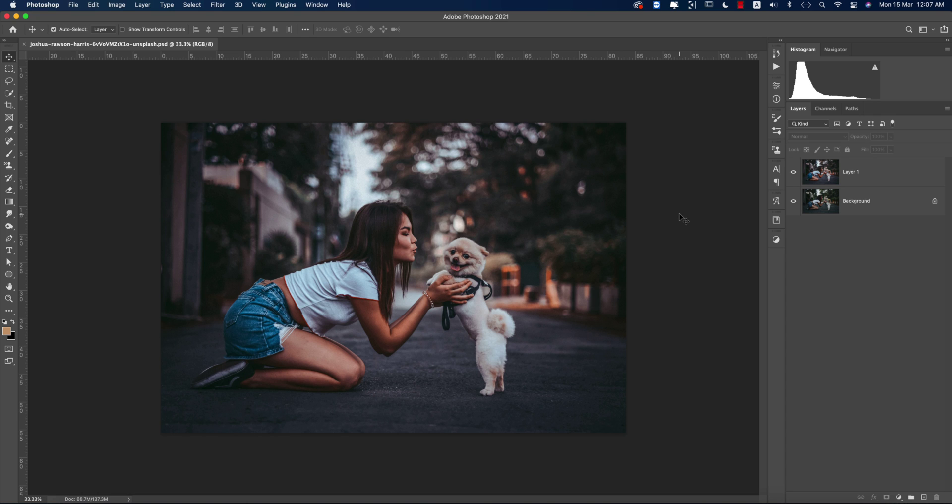
- Hide and re-show Layer 1 to compare the warm edit against the original photo
{"action": "left_click", "coordinate": [794, 172]}
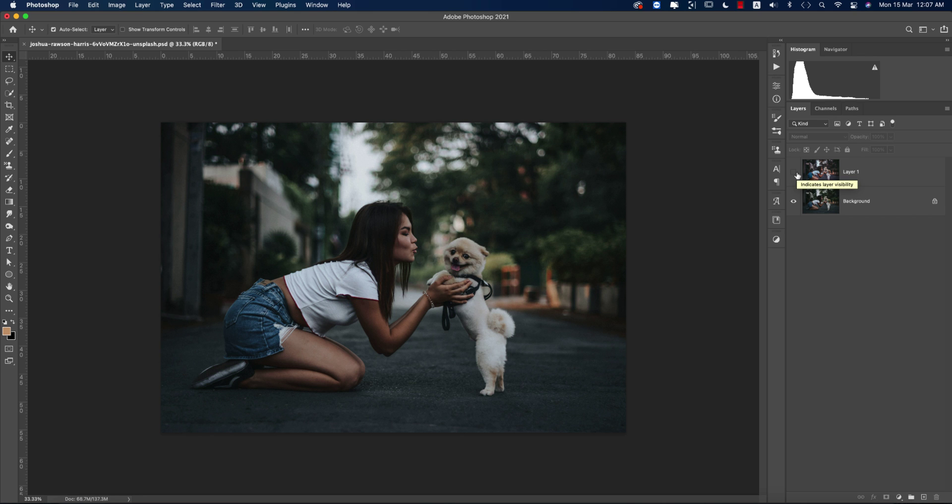
{"action": "left_click", "coordinate": [794, 172]}
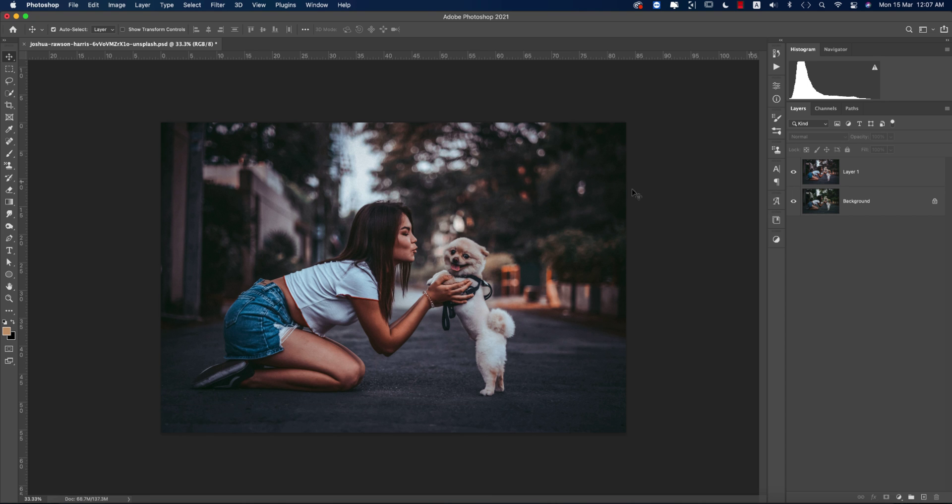
- Open the recent joshua-rawson-harris JPG, duplicate its Background layer and name the copy 'edit'
{"action": "left_click", "coordinate": [13, 30]}
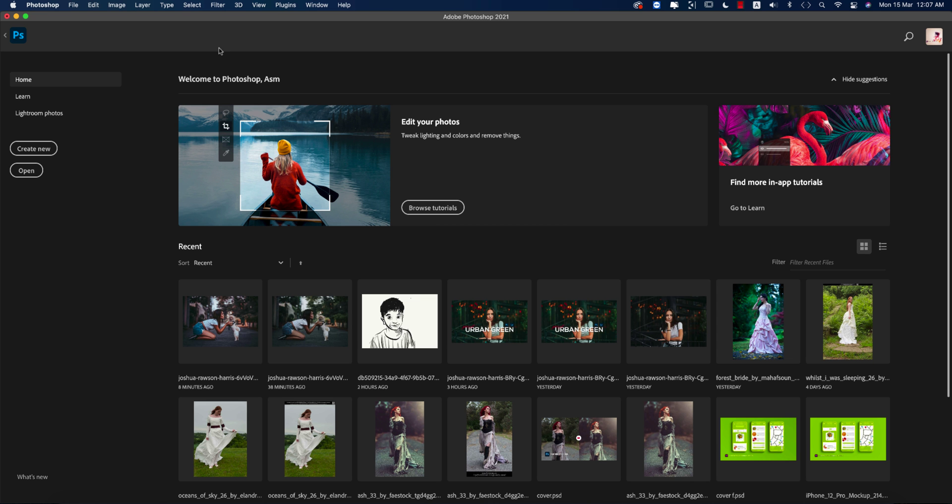
{"action": "left_click", "coordinate": [318, 318]}
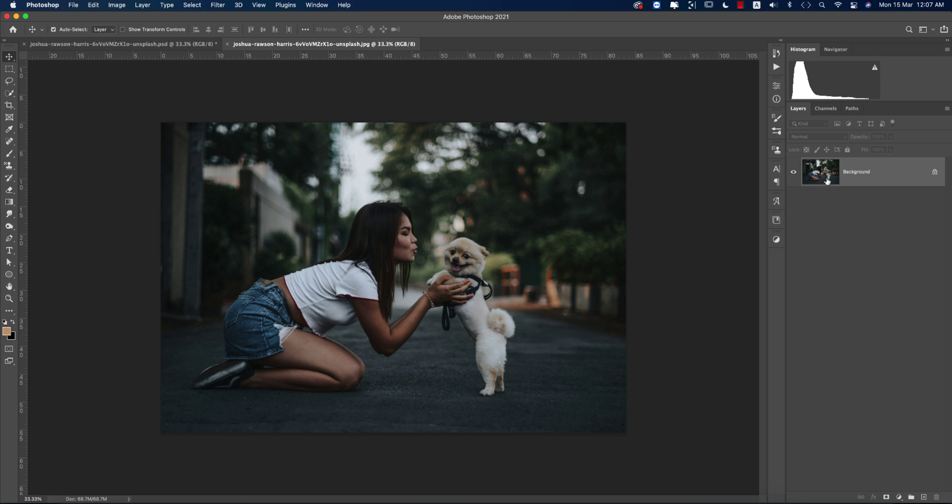
{"action": "left_click_drag", "start_coordinate": [874, 172], "coordinate": [923, 496]}
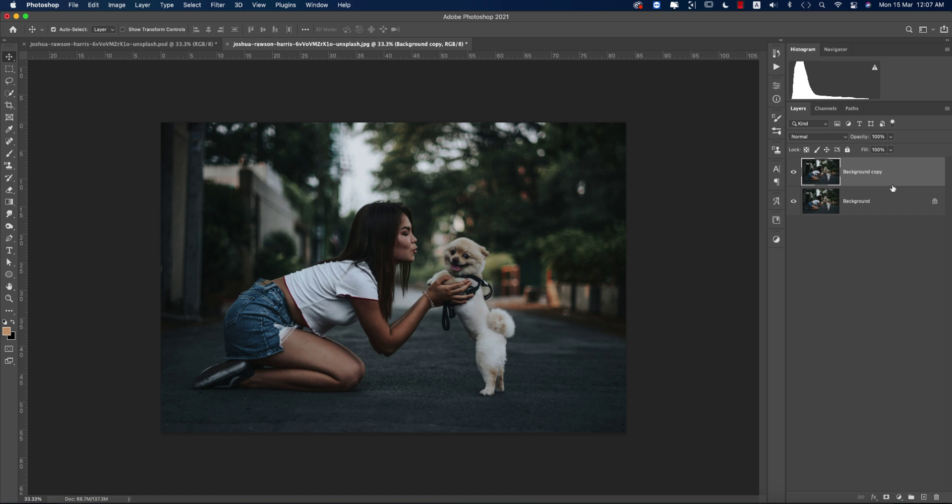
{"action": "double_click", "coordinate": [867, 172]}
{"action": "type", "text": "edit"}
{"action": "key", "text": "Return"}
{"action": "left_click", "coordinate": [217, 5]}
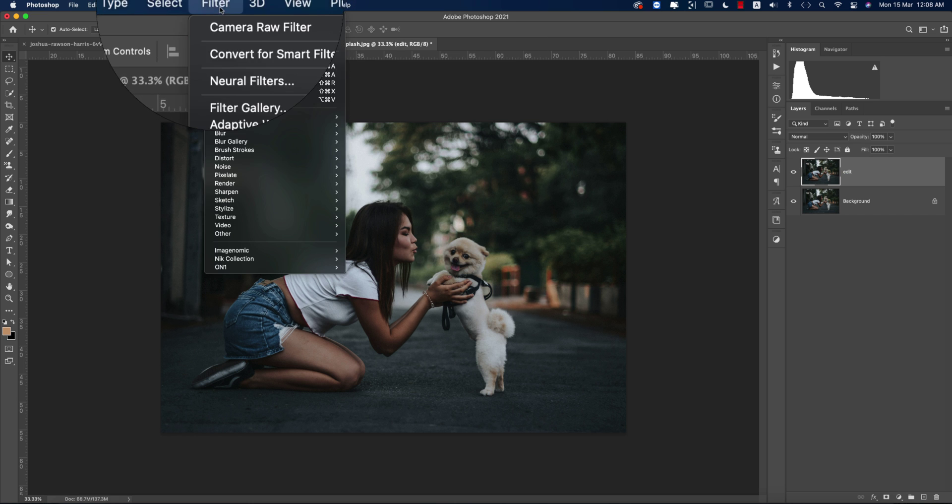
- Load the DOGGY.xmp settings file into the Camera Raw Filter on the edit layer
{"action": "left_click", "coordinate": [228, 79]}
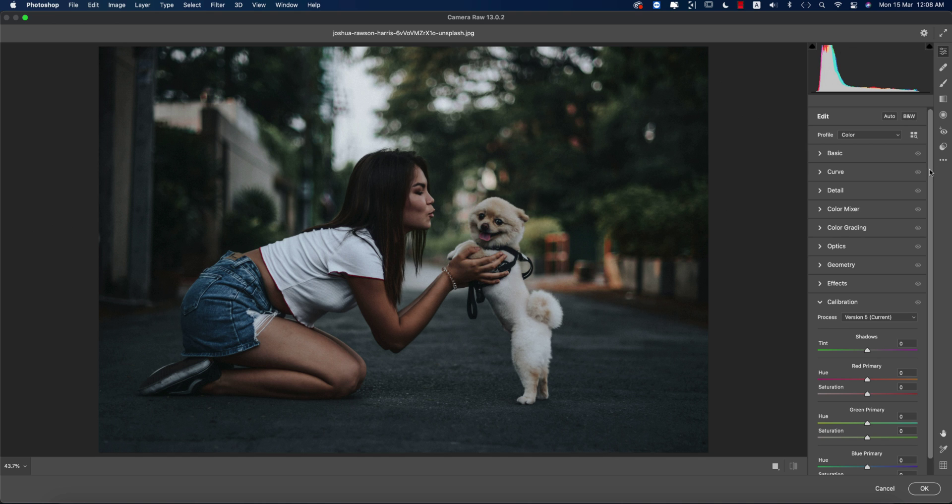
{"action": "left_click", "coordinate": [943, 159]}
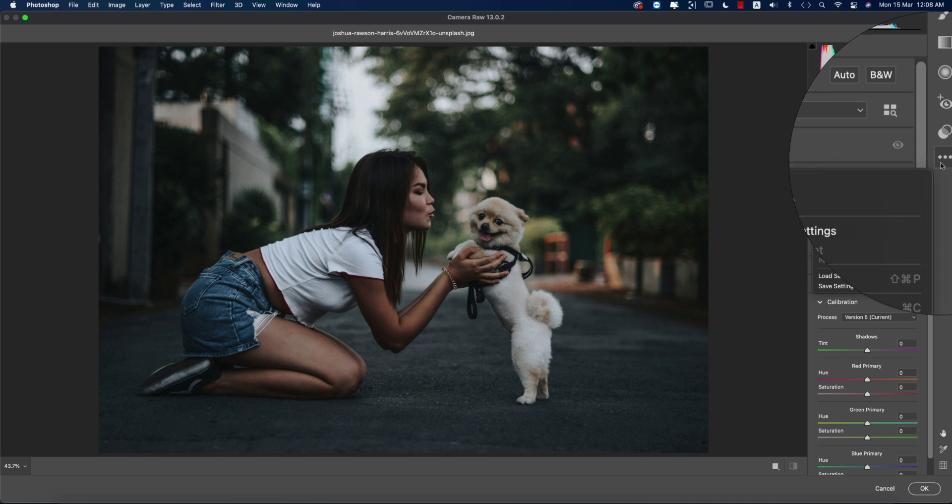
{"action": "left_click", "coordinate": [829, 283]}
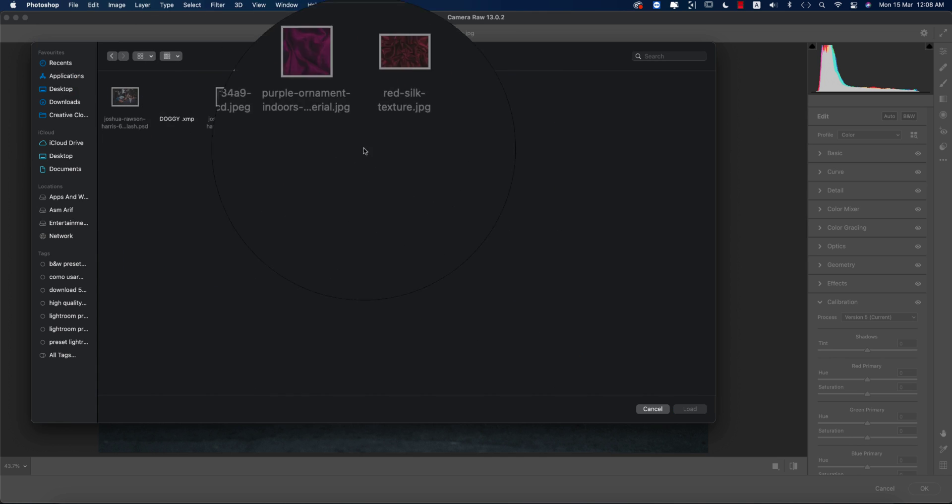
{"action": "left_click", "coordinate": [177, 118]}
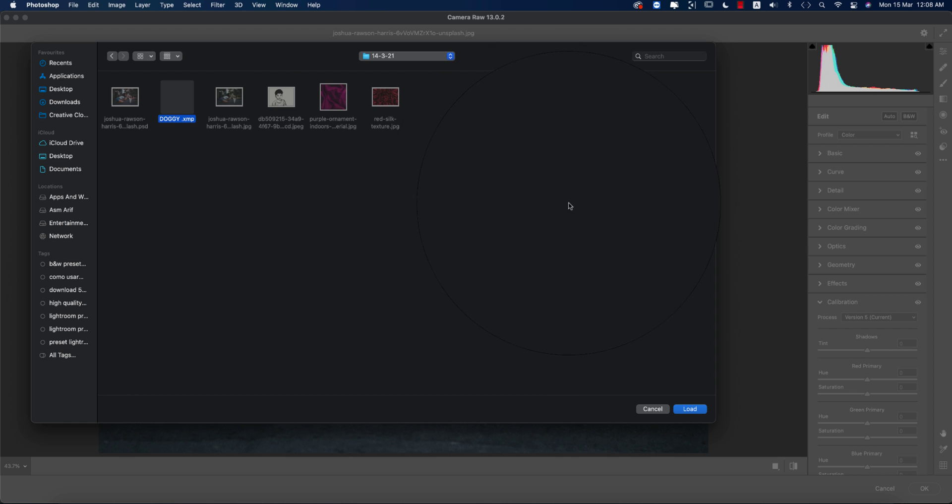
{"action": "left_click", "coordinate": [682, 412]}
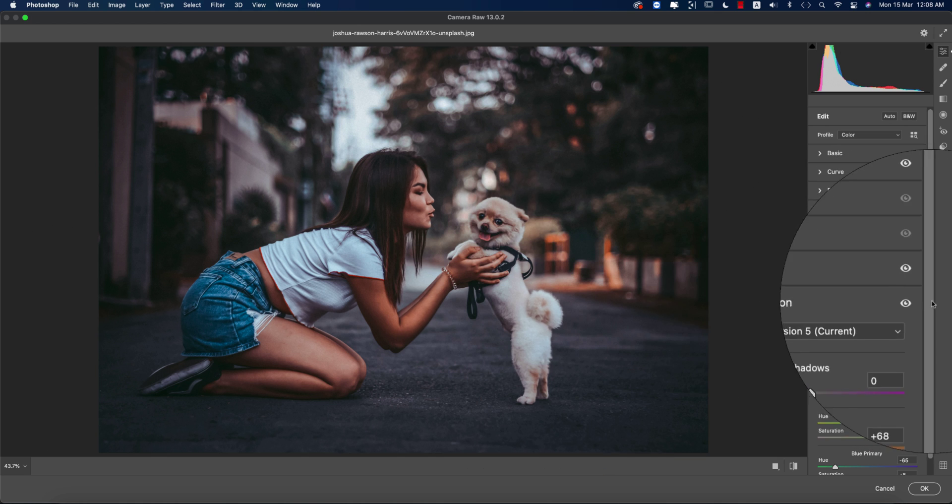
- Open the Basic panel and step through Temperature +5, Tint and the tone values
{"action": "left_click", "coordinate": [843, 302]}
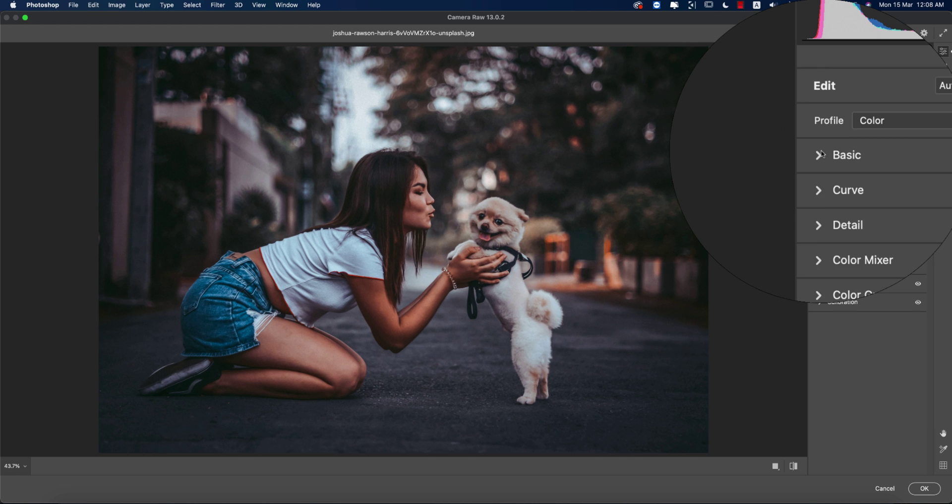
{"action": "left_click", "coordinate": [831, 157]}
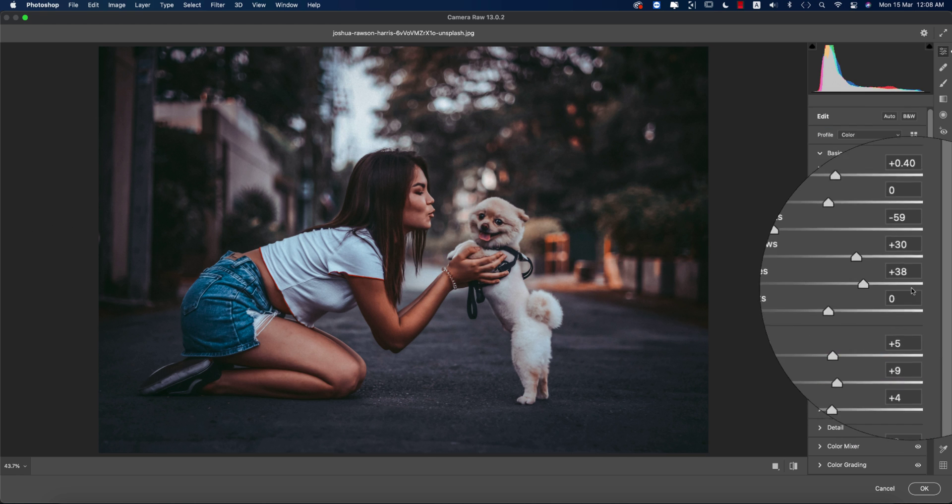
{"action": "left_click", "coordinate": [911, 183]}
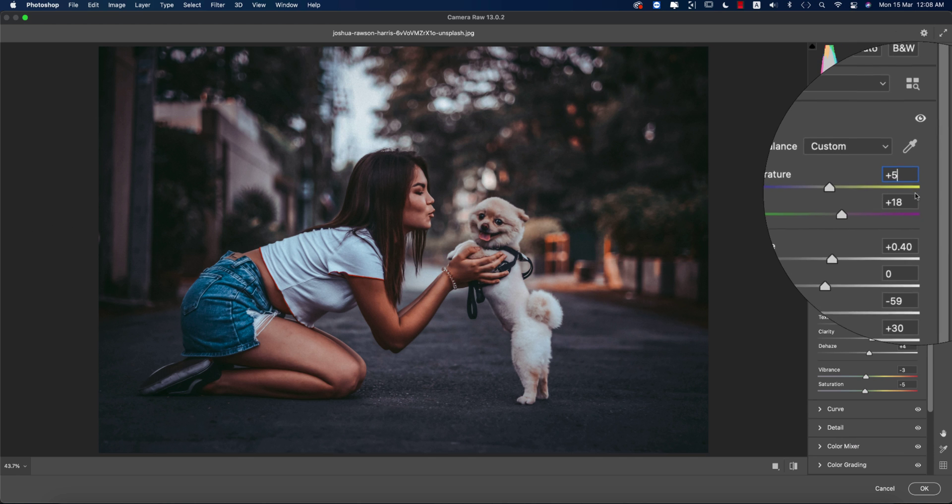
{"action": "key", "text": "Tab"}
{"action": "key", "text": "Tab"}
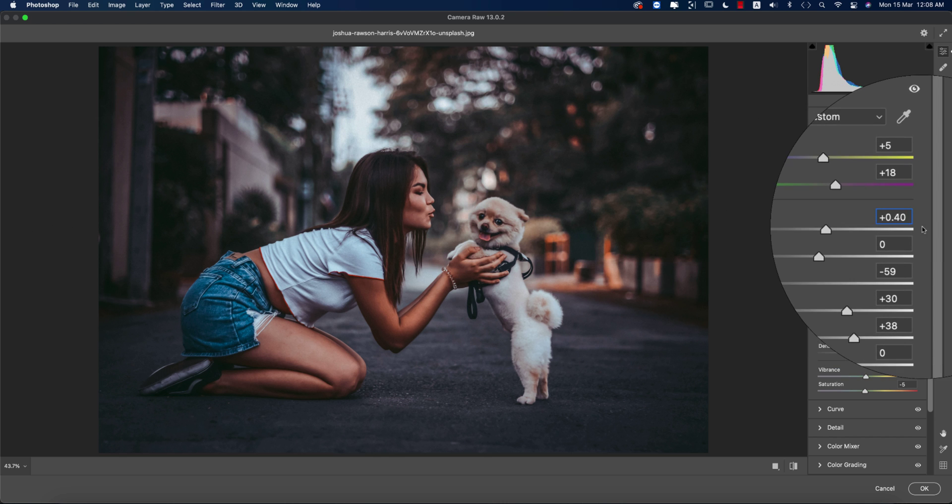
{"action": "key", "text": "Tab"}
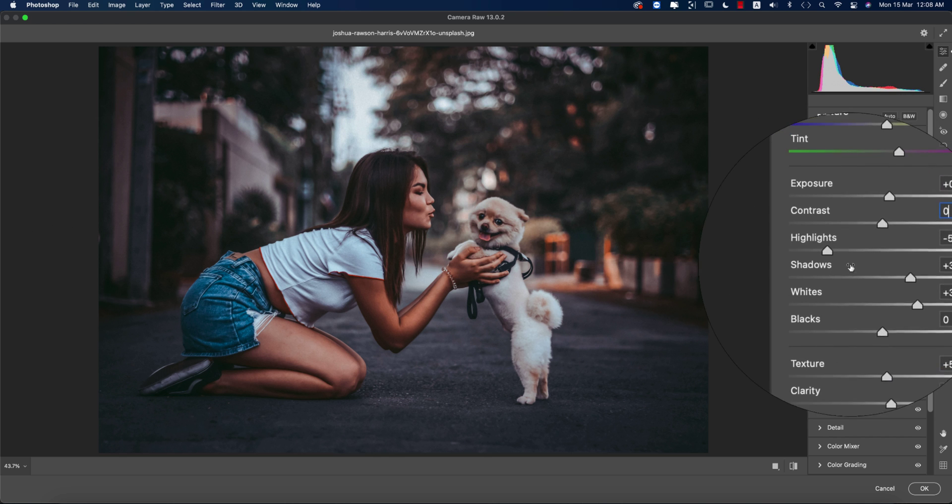
{"action": "key", "text": "Tab"}
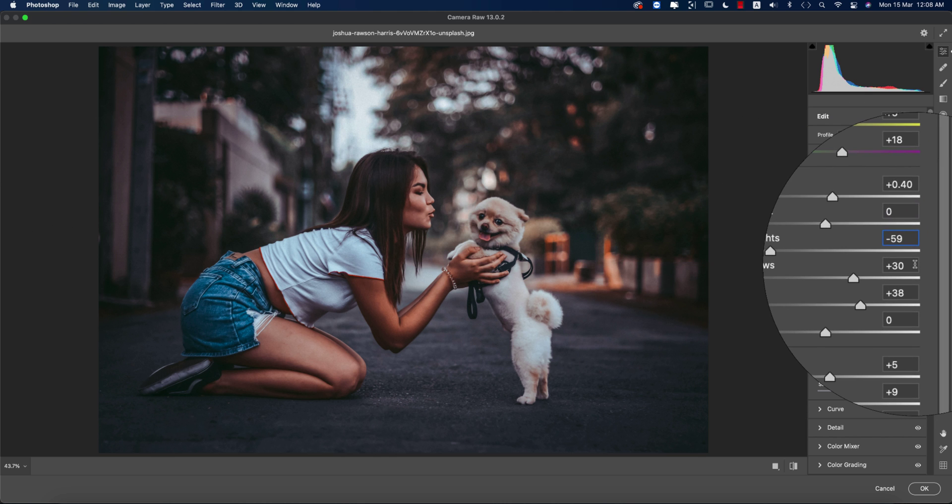
{"action": "key", "text": "Tab"}
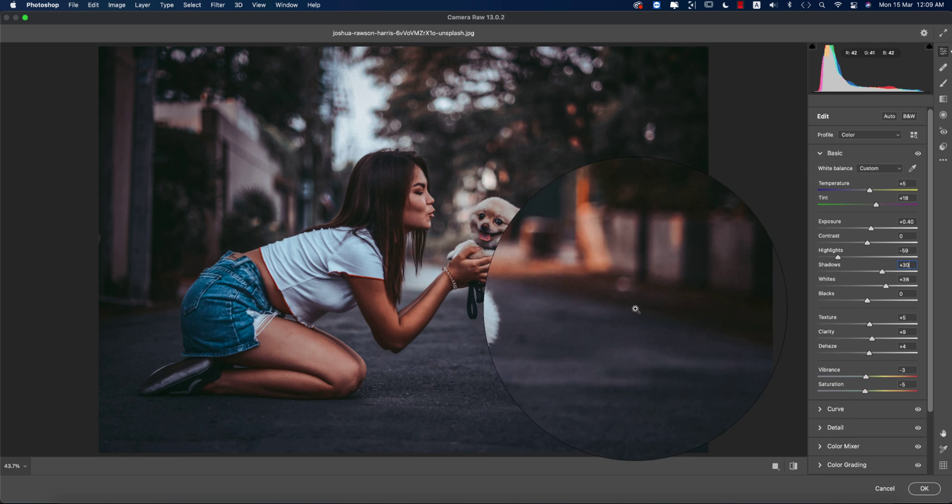
- Check Texture and Clarity, trial and undo a Dehaze change, then set Vibrance -3 and Saturation -5
{"action": "left_click", "coordinate": [913, 280]}
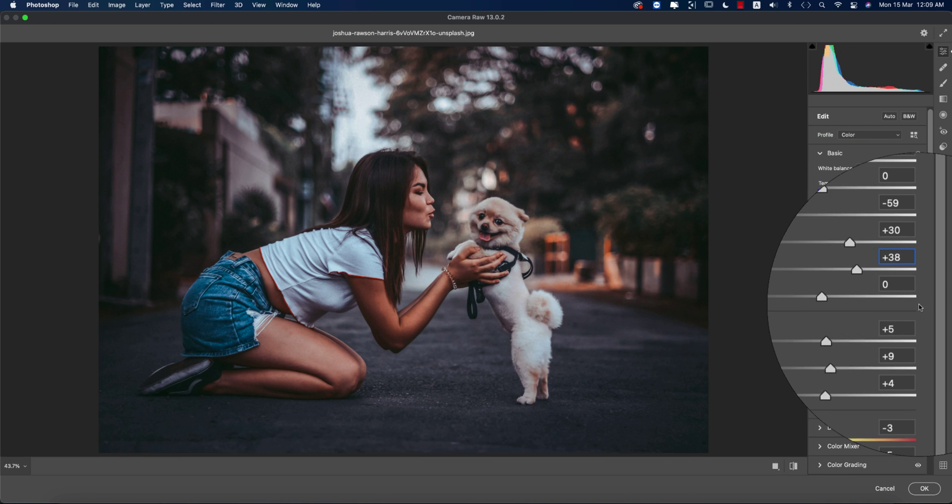
{"action": "left_click", "coordinate": [912, 321]}
{"action": "left_click", "coordinate": [909, 332]}
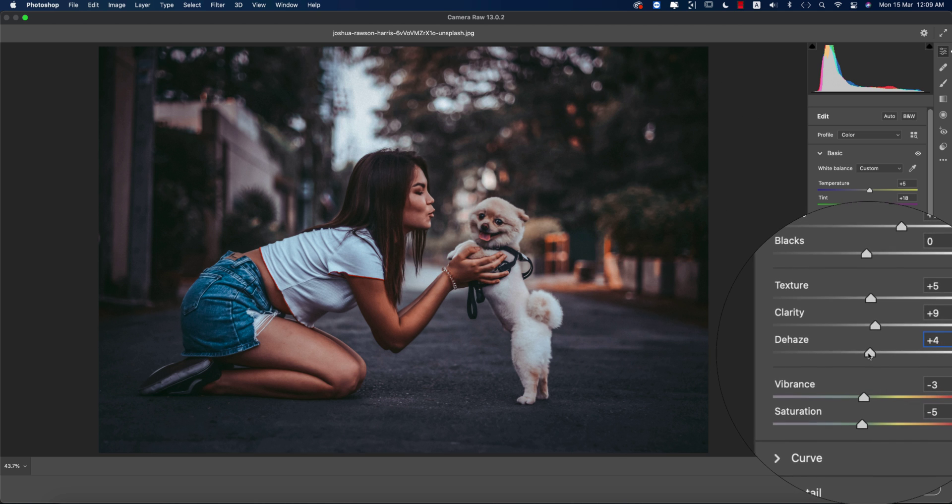
{"action": "left_click_drag", "start_coordinate": [866, 357], "coordinate": [835, 355]}
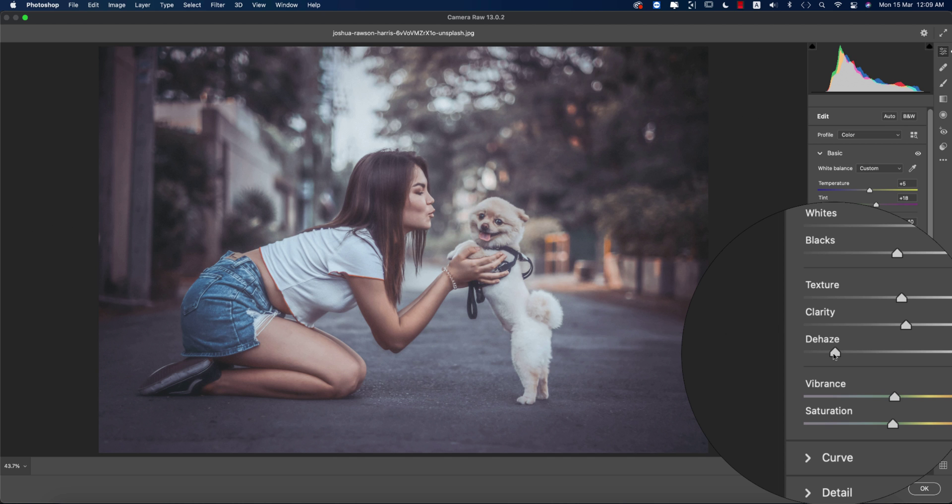
{"action": "key", "text": "super+z"}
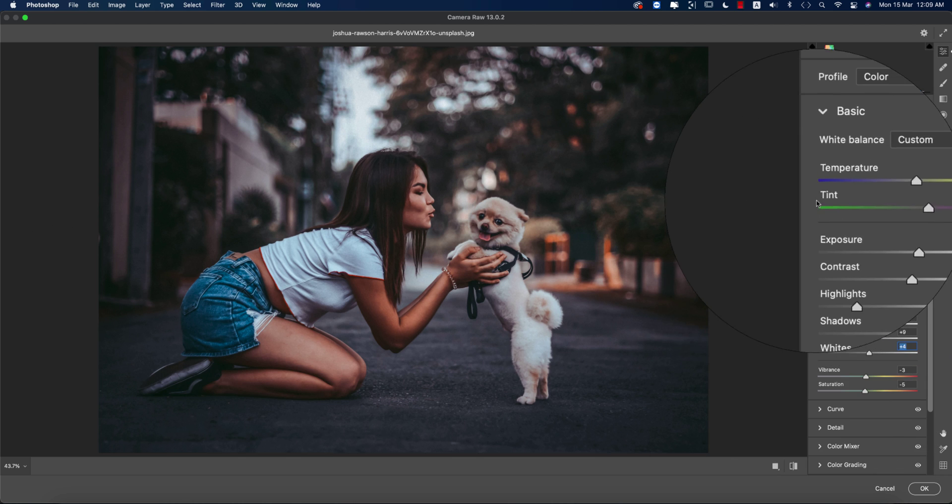
{"action": "left_click", "coordinate": [911, 370]}
{"action": "left_click", "coordinate": [912, 384]}
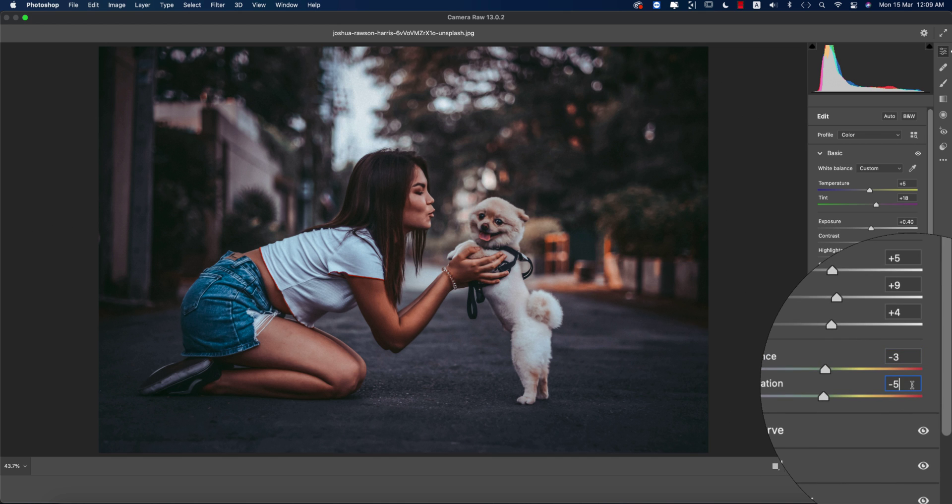
- Show the Camera Raw tone curve and inspect its red and green channel curves
{"action": "left_click", "coordinate": [834, 153]}
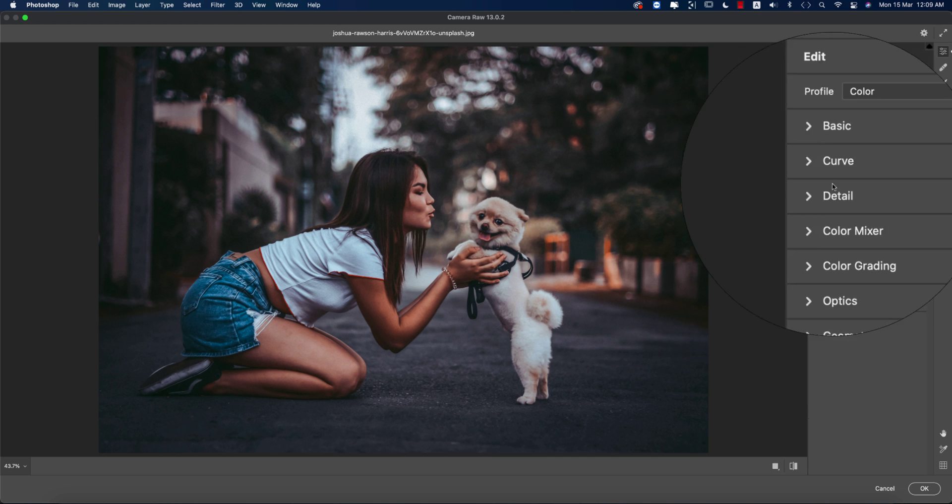
{"action": "left_click", "coordinate": [821, 174]}
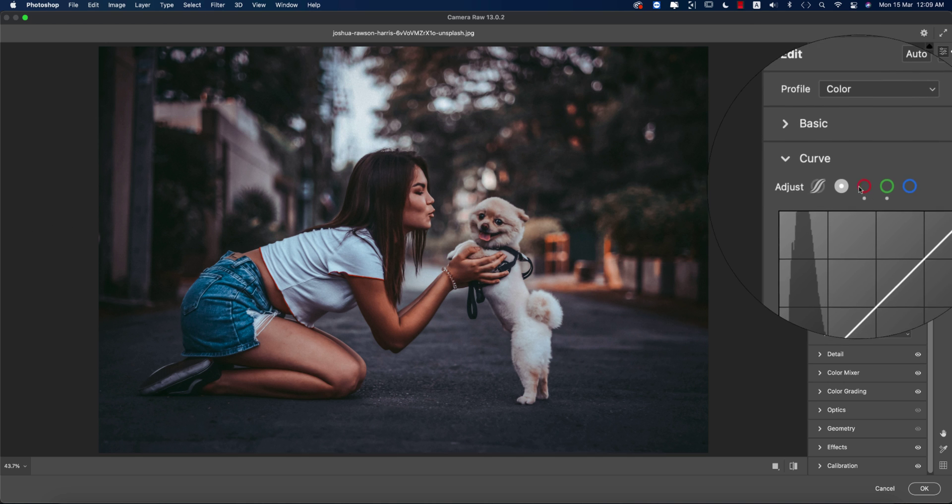
{"action": "left_click", "coordinate": [848, 183]}
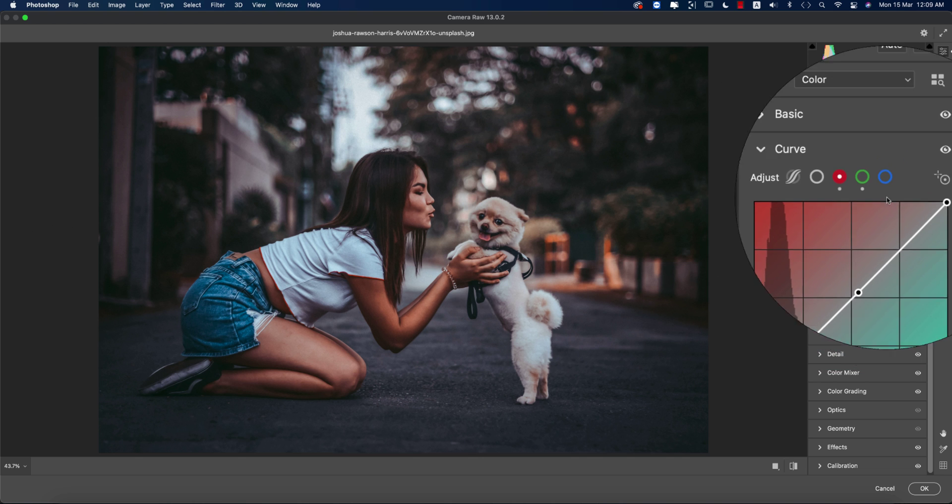
{"action": "left_click", "coordinate": [876, 189]}
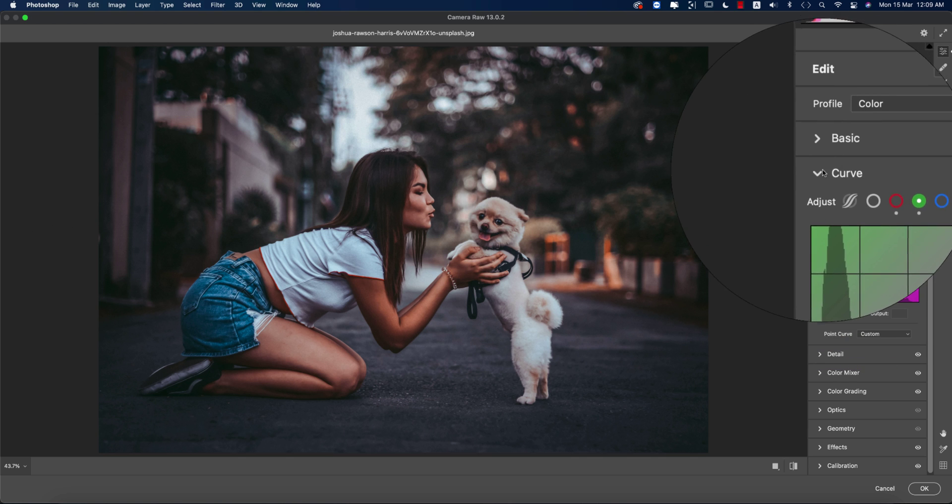
{"action": "left_click", "coordinate": [824, 171]}
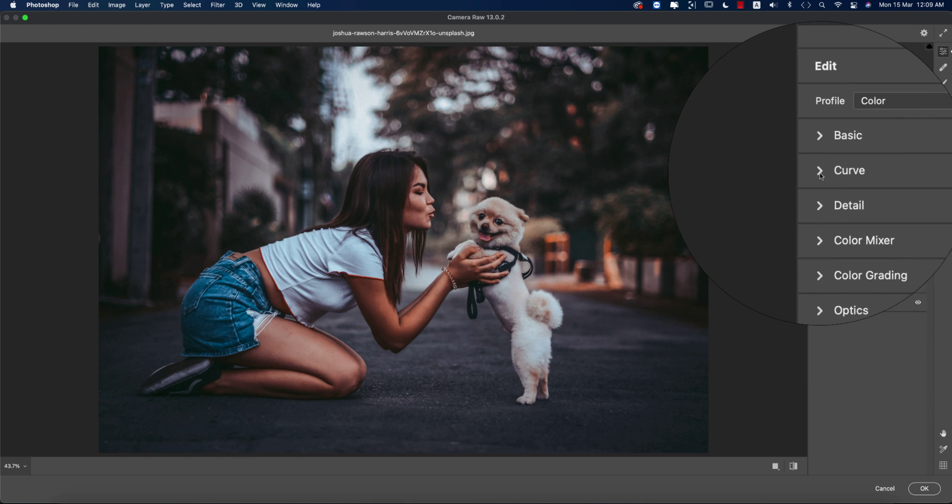
{"action": "left_click", "coordinate": [824, 171]}
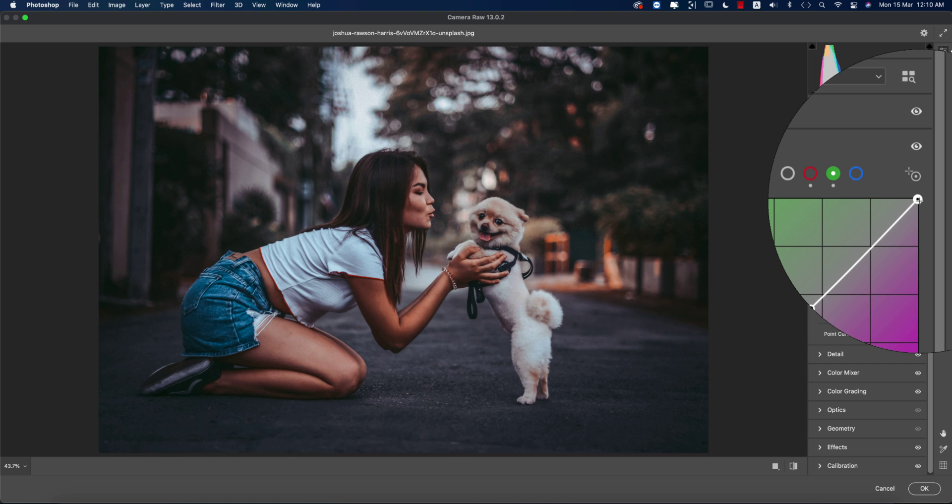
{"action": "scroll", "coordinate": [822, 172], "scroll_direction": "up", "scroll_amount": 5}
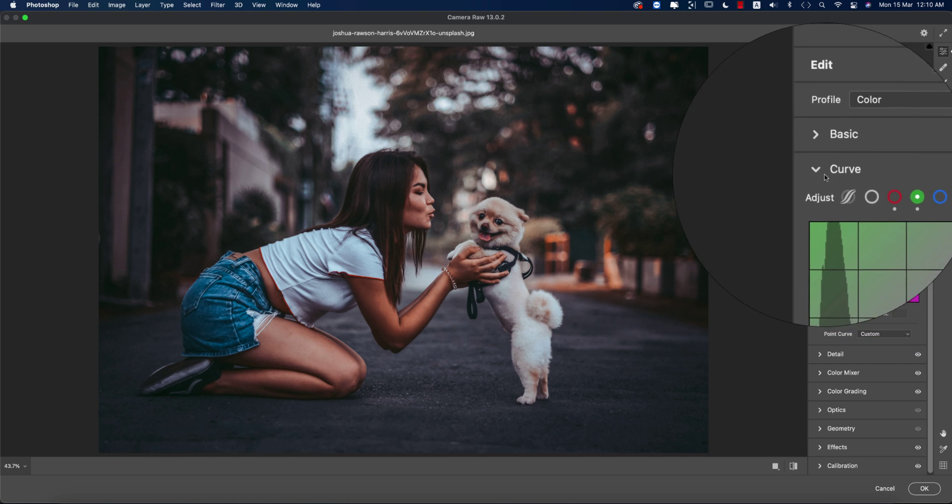
- Review Detail values: Sharpening 23, Noise Reduction 40 and Color Noise Reduction 38
{"action": "left_click", "coordinate": [822, 171]}
{"action": "left_click", "coordinate": [821, 193]}
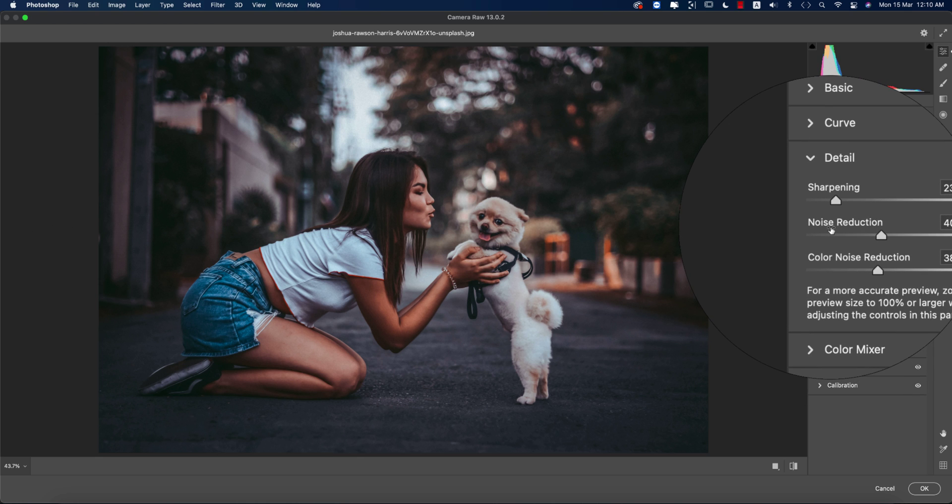
{"action": "left_click", "coordinate": [915, 226]}
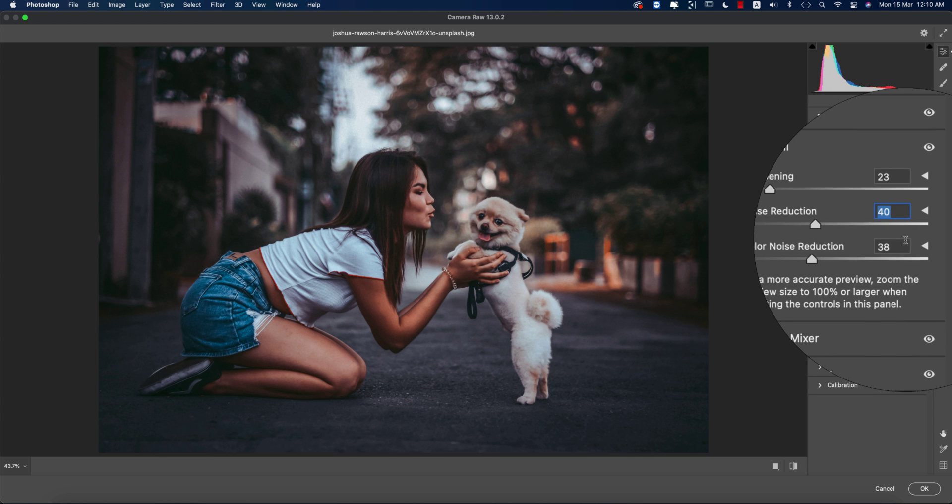
{"action": "left_click", "coordinate": [904, 242]}
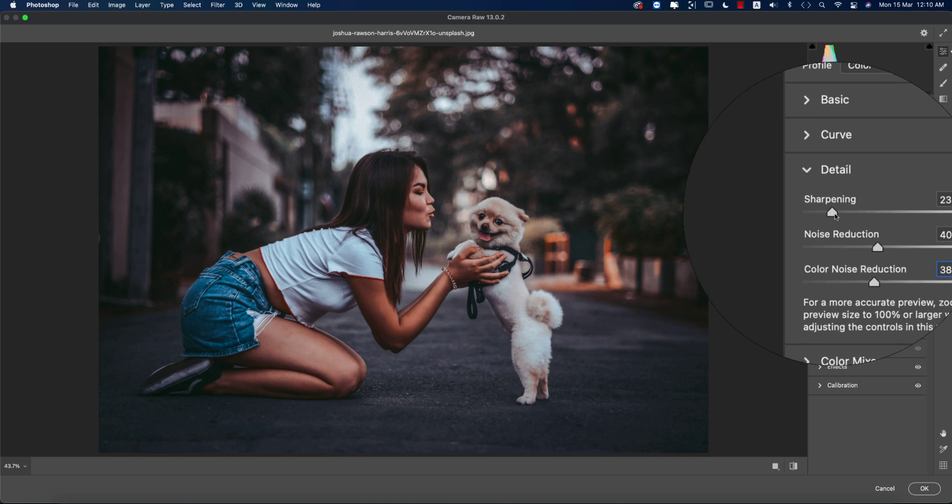
{"action": "left_click", "coordinate": [900, 206]}
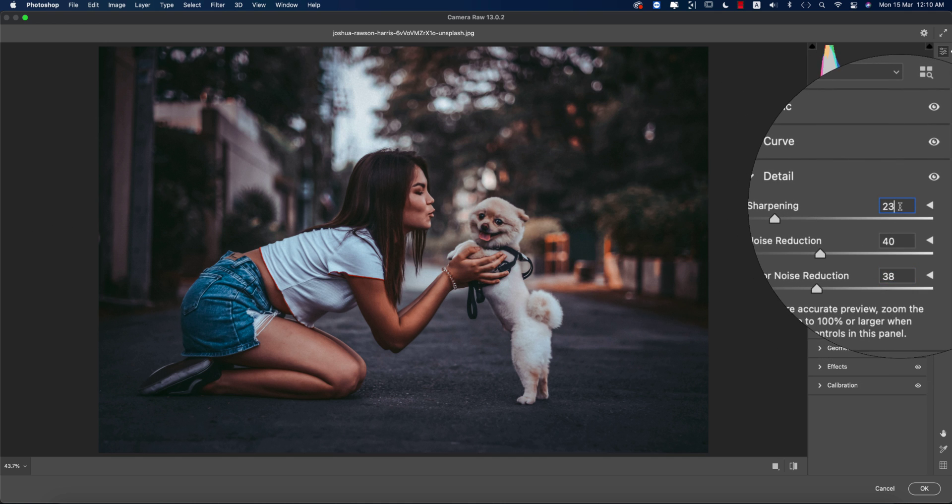
{"action": "left_click", "coordinate": [815, 193]}
{"action": "left_click", "coordinate": [821, 216]}
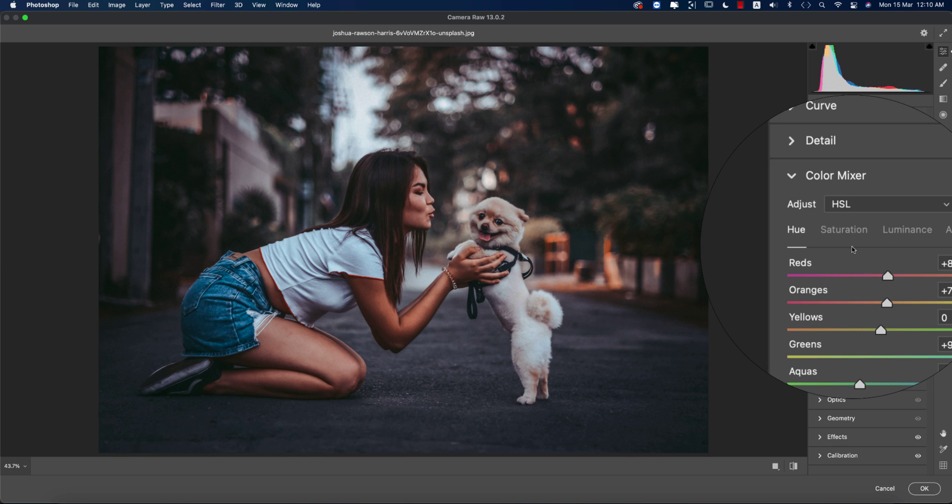
- Compare the Color Mixer's HSL Hue, Saturation and Luminance tabs
{"action": "left_click", "coordinate": [853, 248]}
{"action": "left_click", "coordinate": [903, 236]}
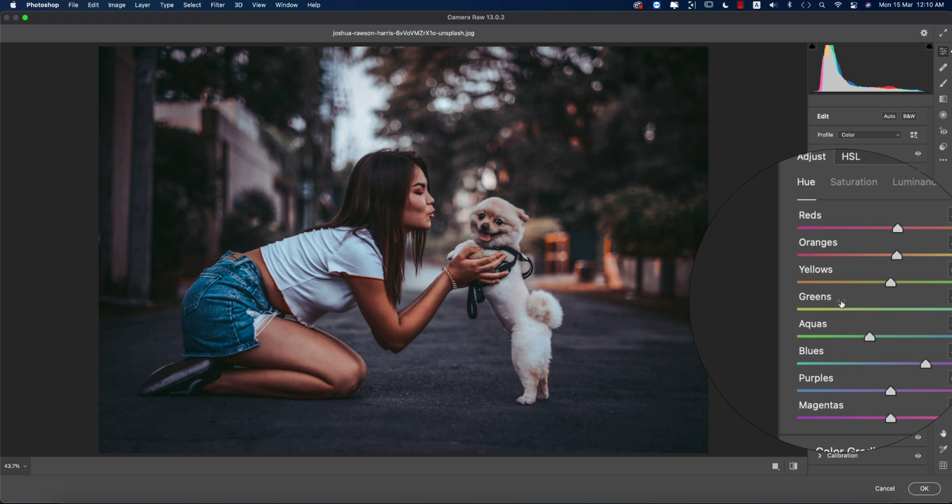
{"action": "left_click", "coordinate": [856, 240]}
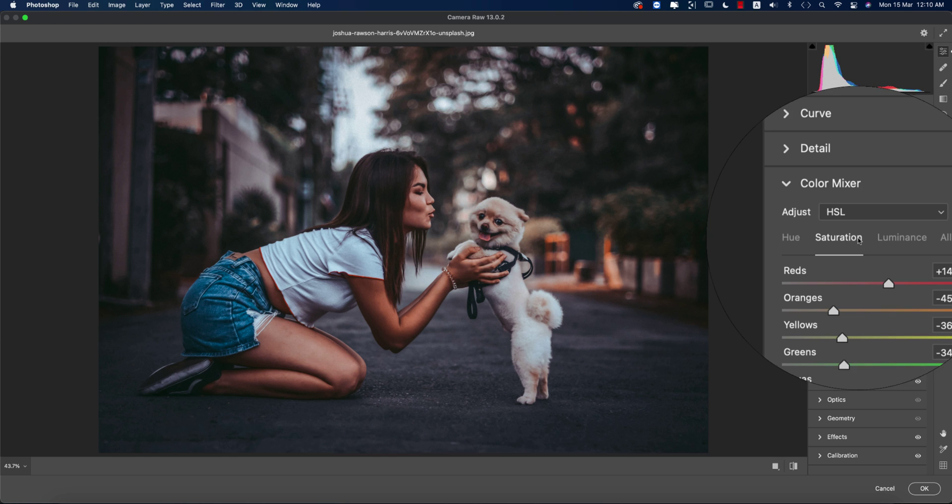
{"action": "left_click", "coordinate": [823, 239]}
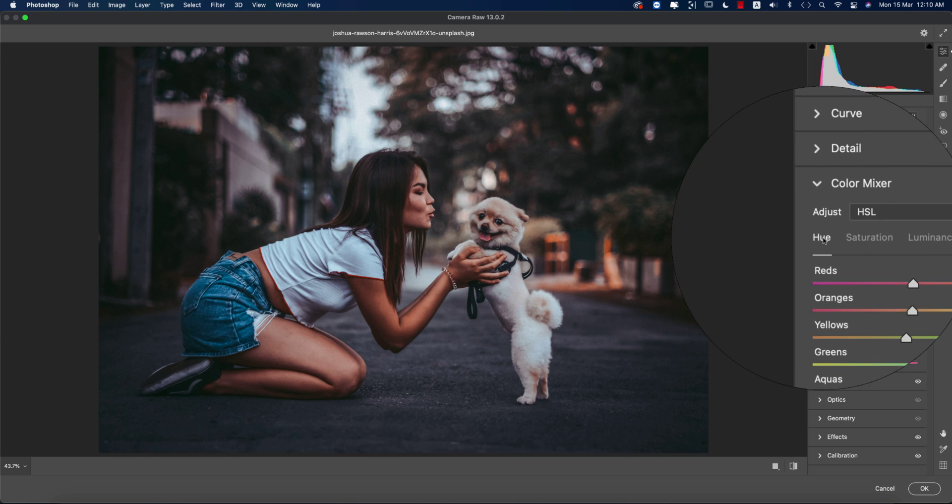
{"action": "left_click", "coordinate": [865, 238]}
{"action": "left_click", "coordinate": [882, 241]}
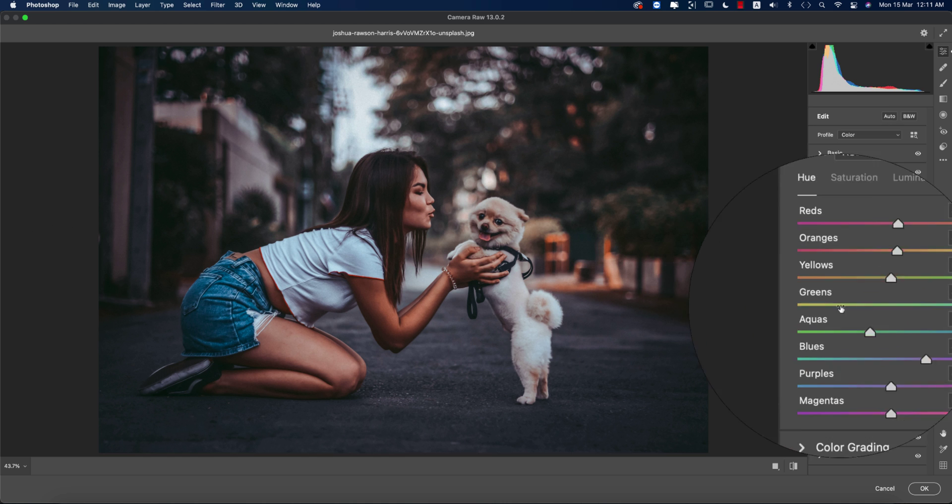
- Set the HSL hues to Reds +8, Oranges +7, Greens +95, Aquas -23 and Blues +38
{"action": "left_click", "coordinate": [915, 254]}
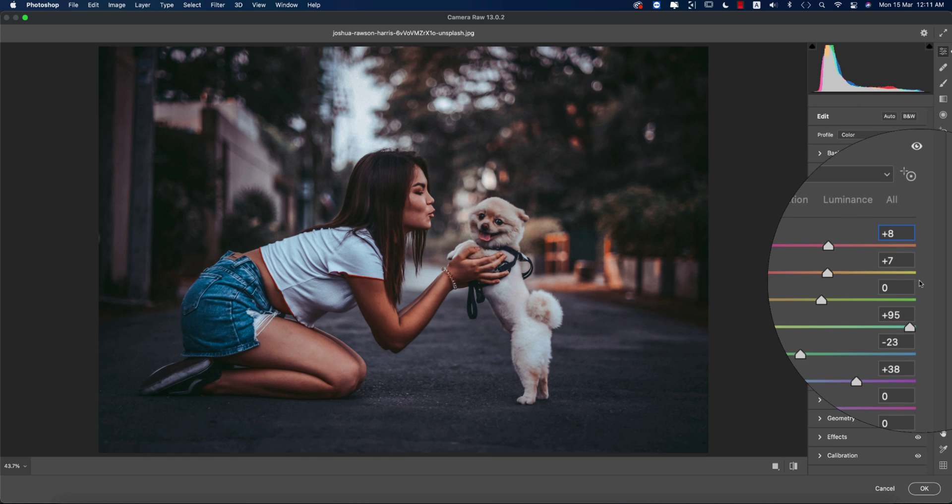
{"action": "left_click", "coordinate": [904, 284]}
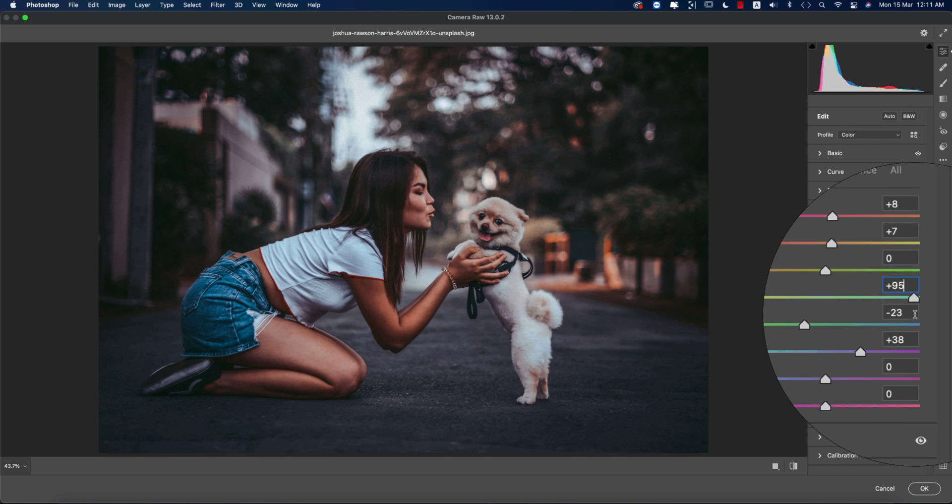
{"action": "left_click", "coordinate": [915, 312]}
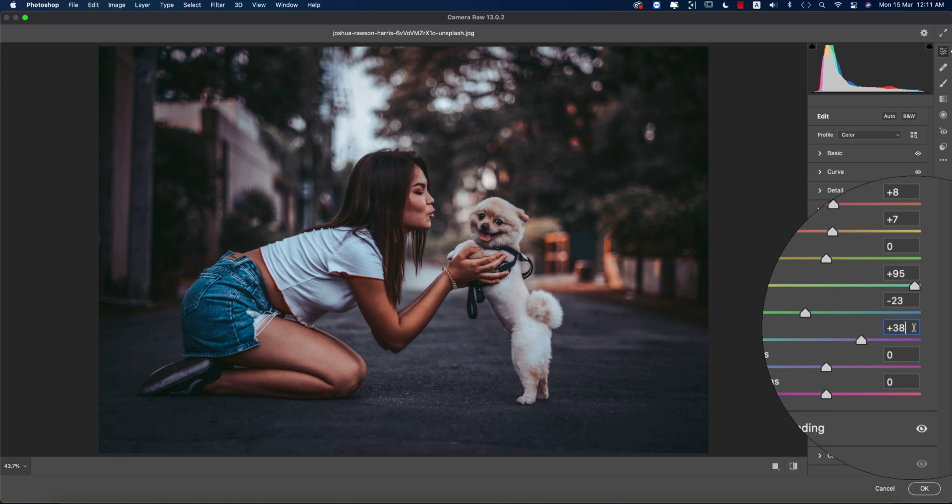
- Review the HSL Saturation values, selecting the Yellows saturation field
{"action": "scroll", "coordinate": [853, 241], "scroll_direction": "down", "scroll_amount": 3}
{"action": "left_click", "coordinate": [853, 240]}
{"action": "scroll", "coordinate": [853, 240], "scroll_direction": "down", "scroll_amount": 1}
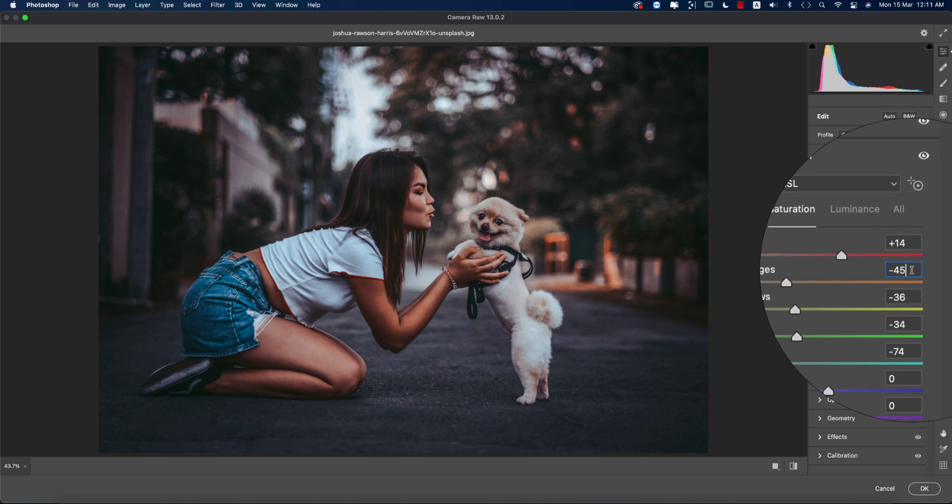
{"action": "scroll", "coordinate": [873, 267], "scroll_direction": "up", "scroll_amount": 5}
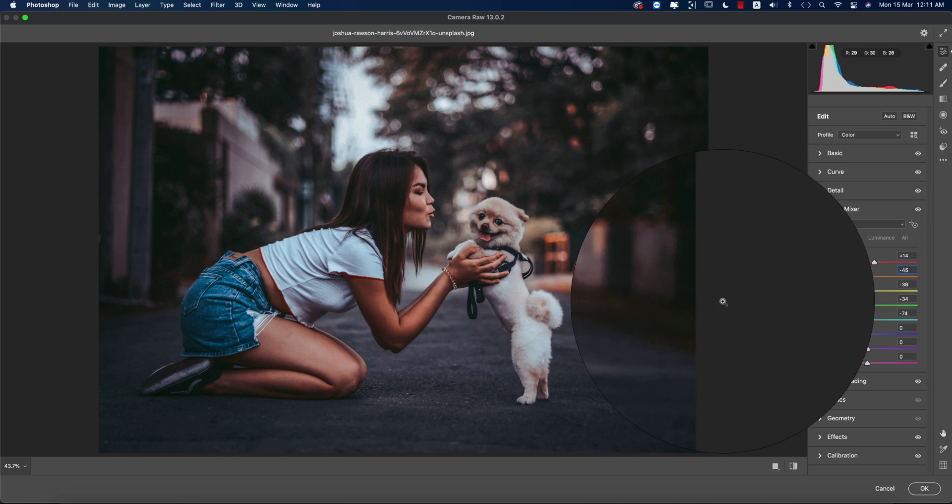
{"action": "left_click", "coordinate": [911, 285]}
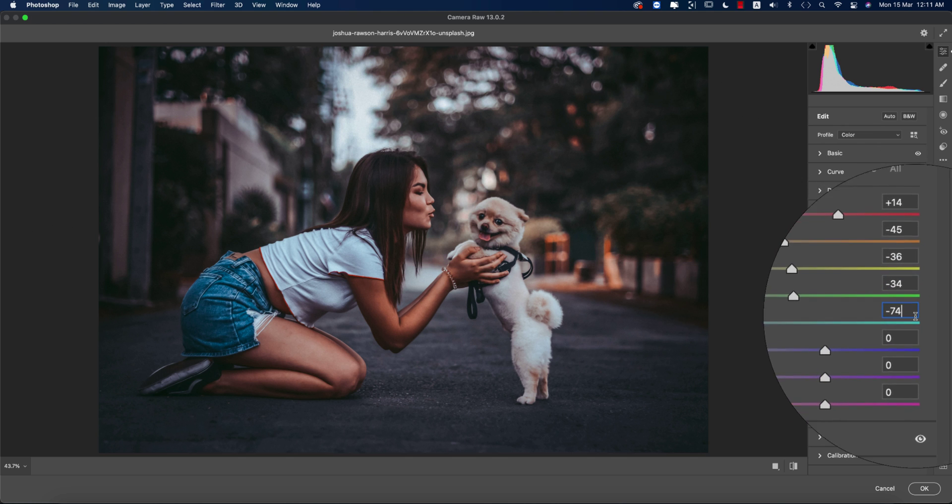
- Set HSL Luminance to Reds +14 and Oranges +13
{"action": "left_click", "coordinate": [889, 243]}
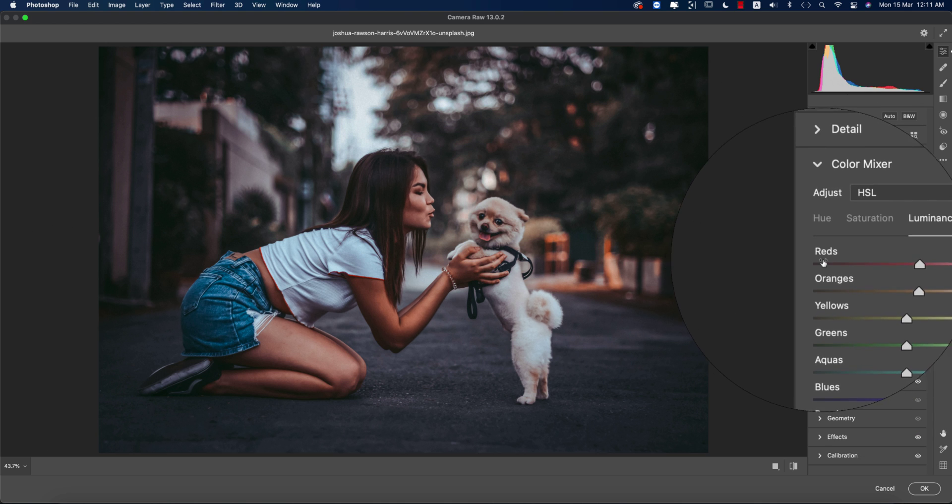
{"action": "left_click", "coordinate": [901, 247]}
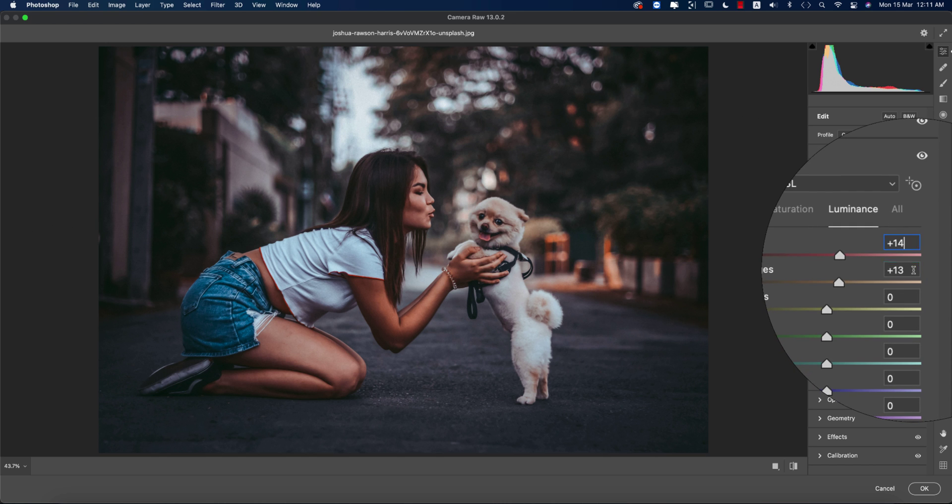
{"action": "scroll", "coordinate": [915, 271], "scroll_direction": "up", "scroll_amount": 5}
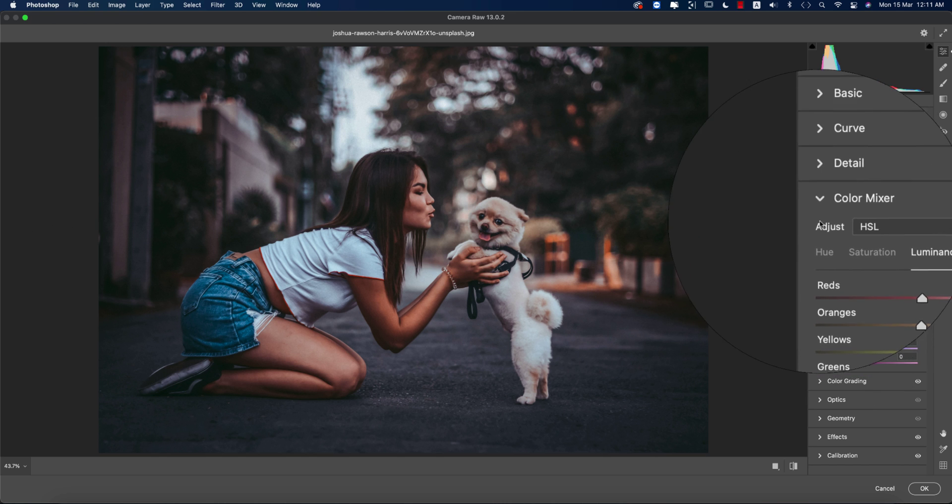
{"action": "left_click", "coordinate": [882, 264]}
- Expand Color Grading, preview the wheels, and give Shadows Hue 307 with Saturation 15
{"action": "left_click", "coordinate": [853, 223]}
{"action": "left_click", "coordinate": [864, 243]}
{"action": "left_click", "coordinate": [876, 242]}
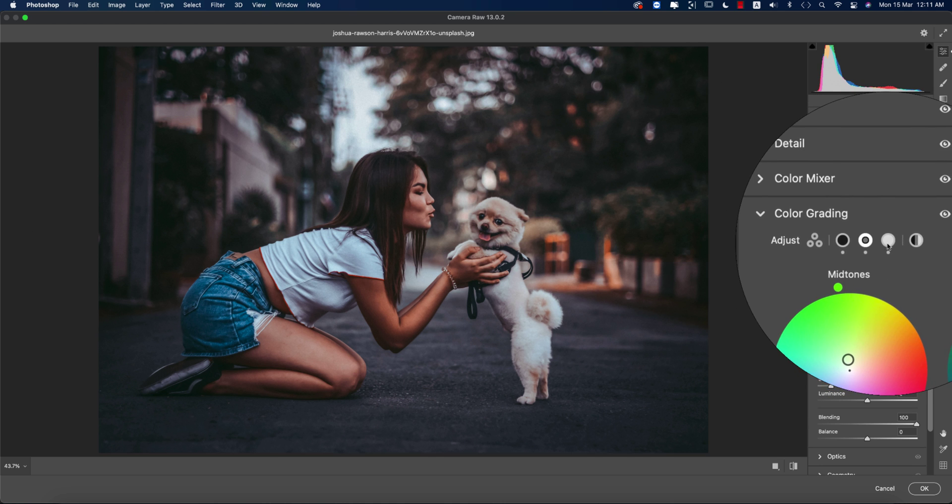
{"action": "left_click", "coordinate": [888, 242]}
{"action": "left_click", "coordinate": [864, 242]}
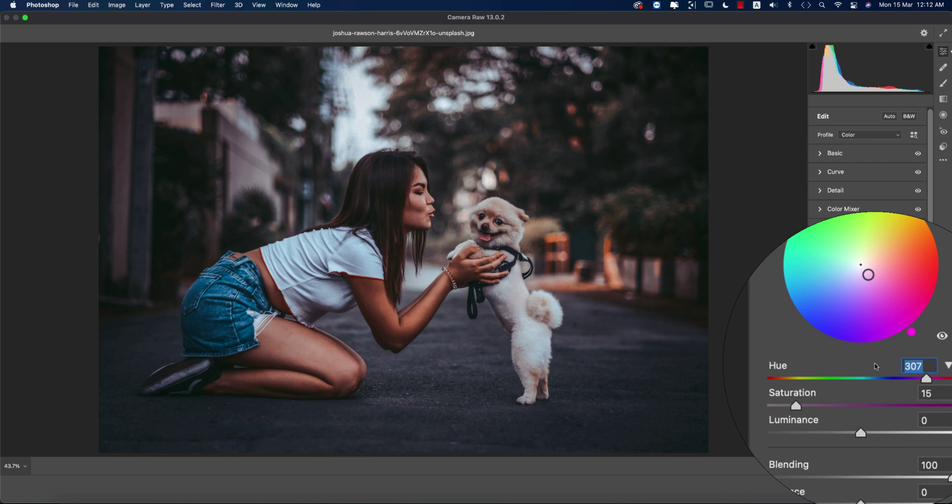
{"action": "left_click", "coordinate": [900, 378]}
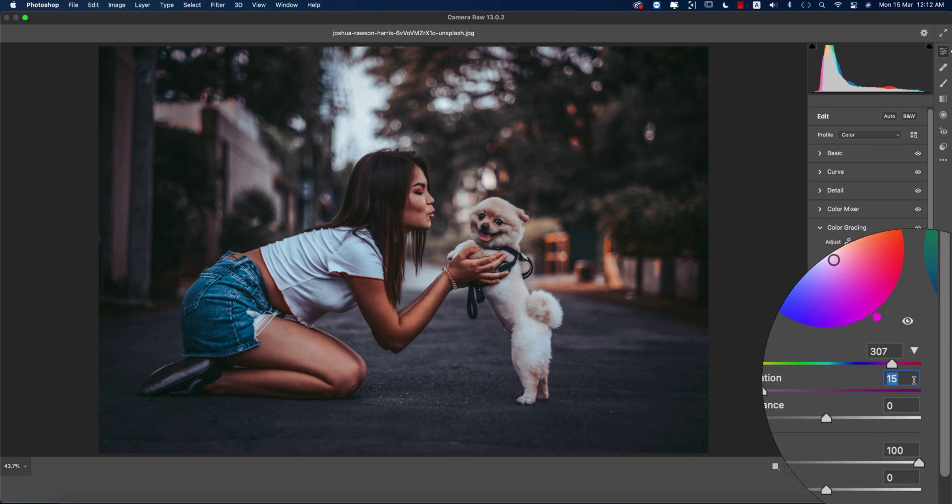
- Set the Midtones grading wheel to Hue 98 and Saturation 13
{"action": "left_click", "coordinate": [876, 242]}
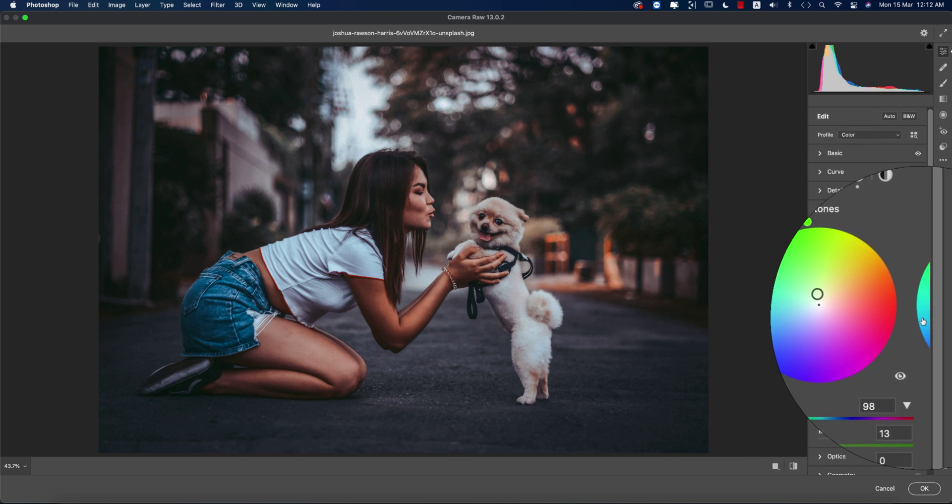
{"action": "left_click", "coordinate": [899, 365]}
{"action": "key", "text": "Tab"}
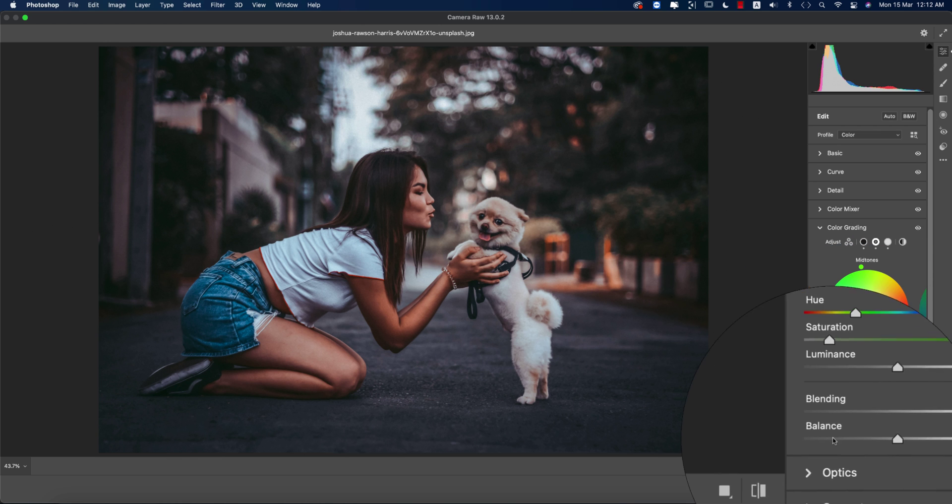
{"action": "left_click", "coordinate": [904, 432]}
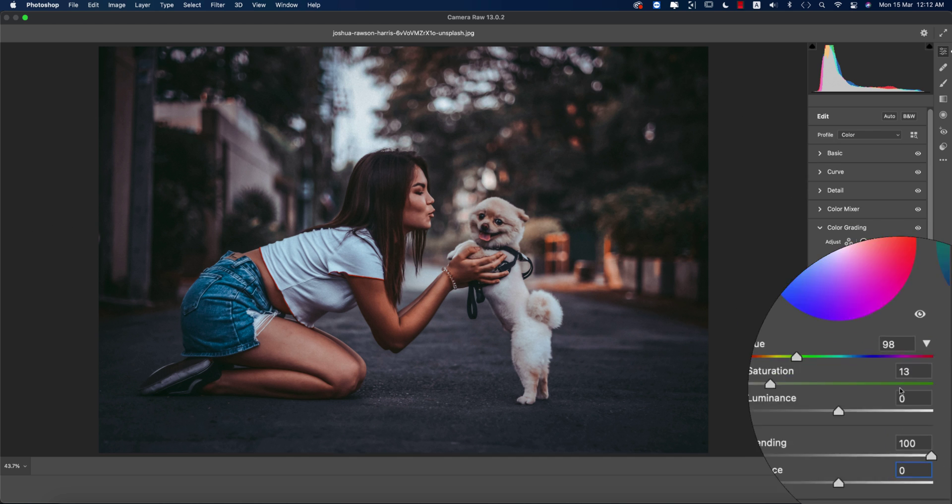
- Set the Highlights grading wheel to Hue 190 and Saturation 13
{"action": "left_click", "coordinate": [888, 242]}
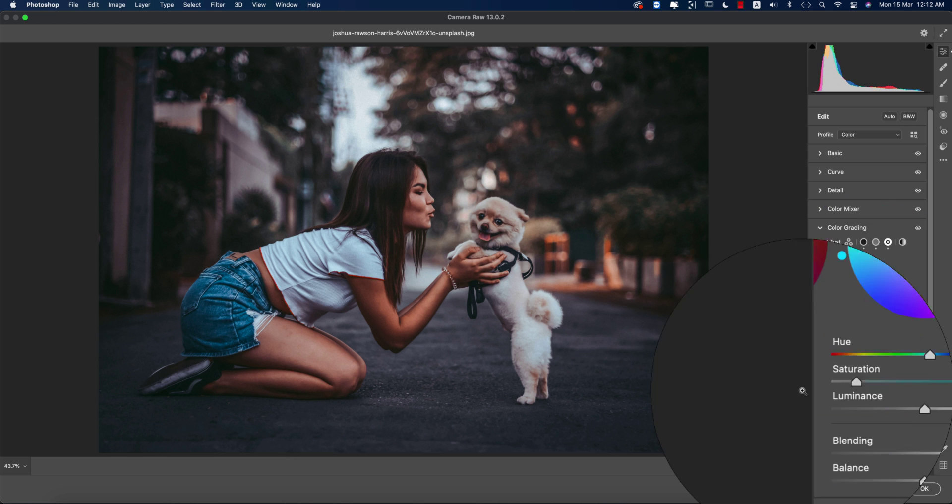
{"action": "key", "text": "Tab"}
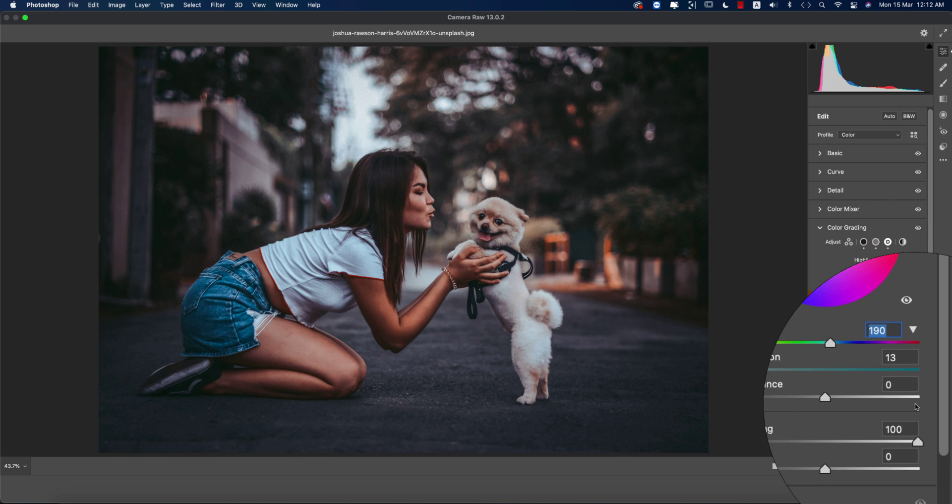
{"action": "left_click", "coordinate": [907, 380]}
- In Calibration, set Red Primary +68/+50, Green Primary +65/+48 and Blue Primary −65/+8
{"action": "left_click", "coordinate": [823, 227]}
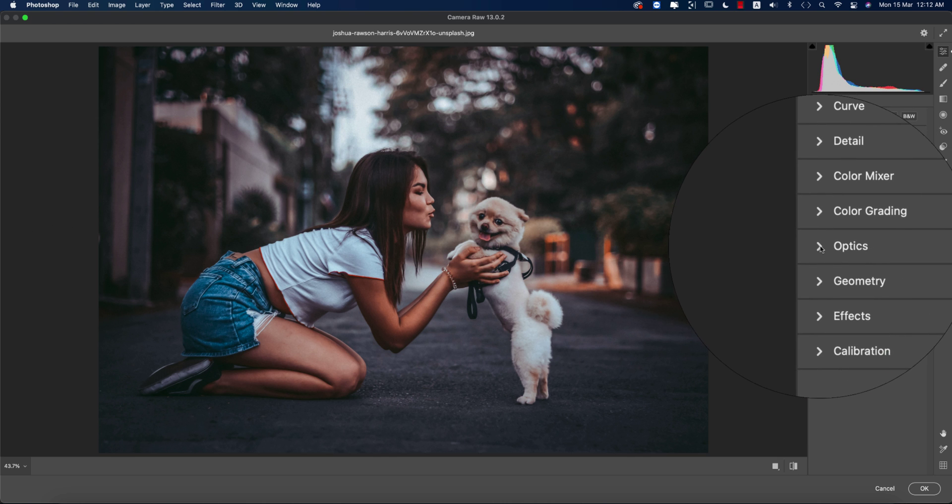
{"action": "left_click", "coordinate": [821, 248]}
{"action": "left_click", "coordinate": [821, 247]}
{"action": "left_click", "coordinate": [817, 264]}
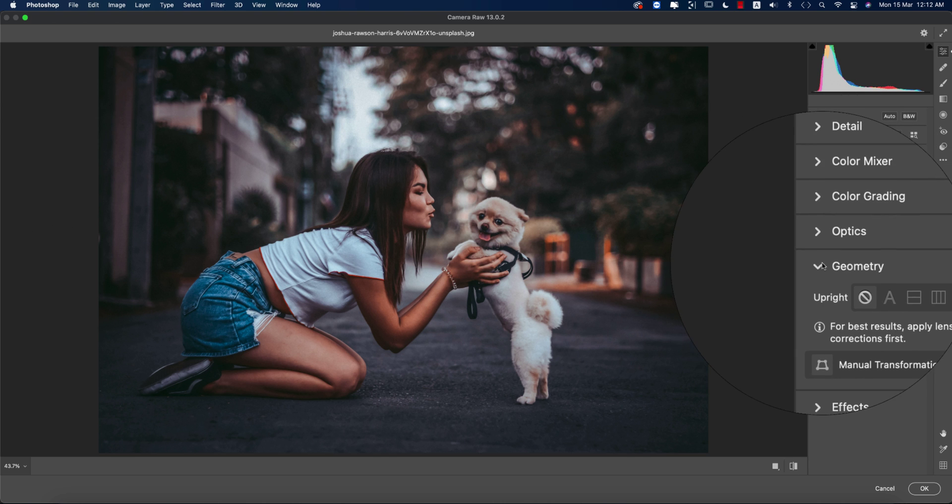
{"action": "left_click", "coordinate": [822, 266]}
{"action": "left_click", "coordinate": [820, 284]}
{"action": "left_click", "coordinate": [821, 285]}
{"action": "left_click", "coordinate": [819, 303]}
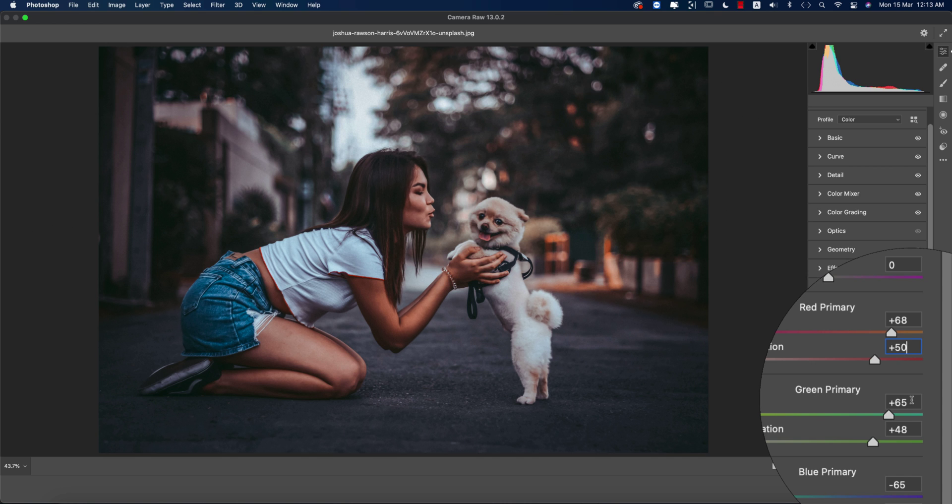
{"action": "left_click", "coordinate": [910, 416]}
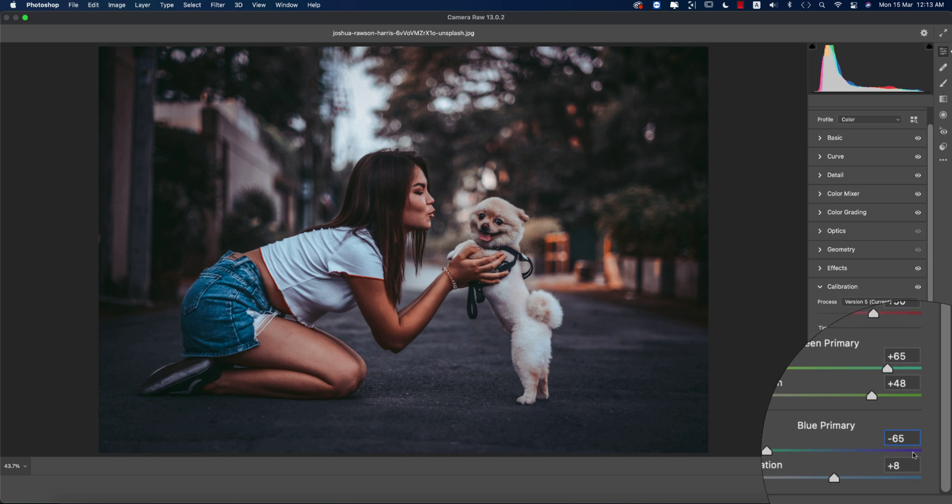
{"action": "key", "text": "Tab"}
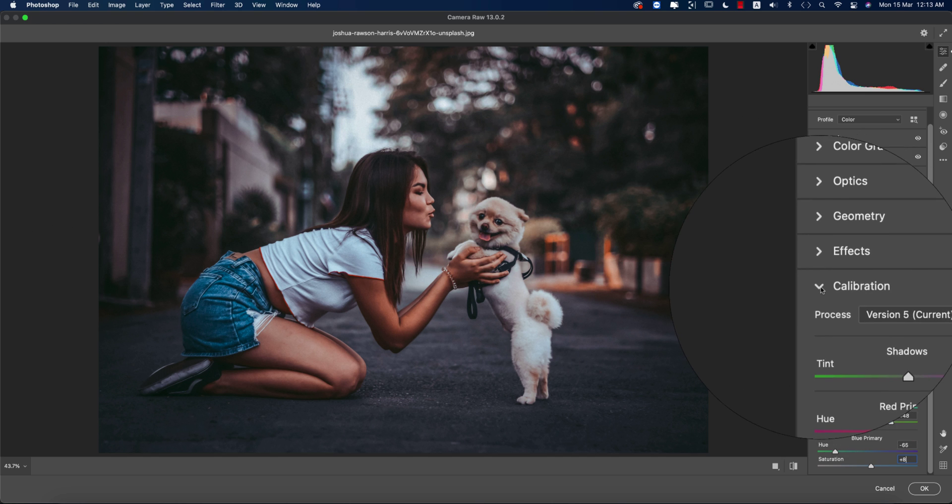
- Collapse Calibration and toggle the edit layer's visibility to compare the grade with the original
{"action": "left_click", "coordinate": [853, 287]}
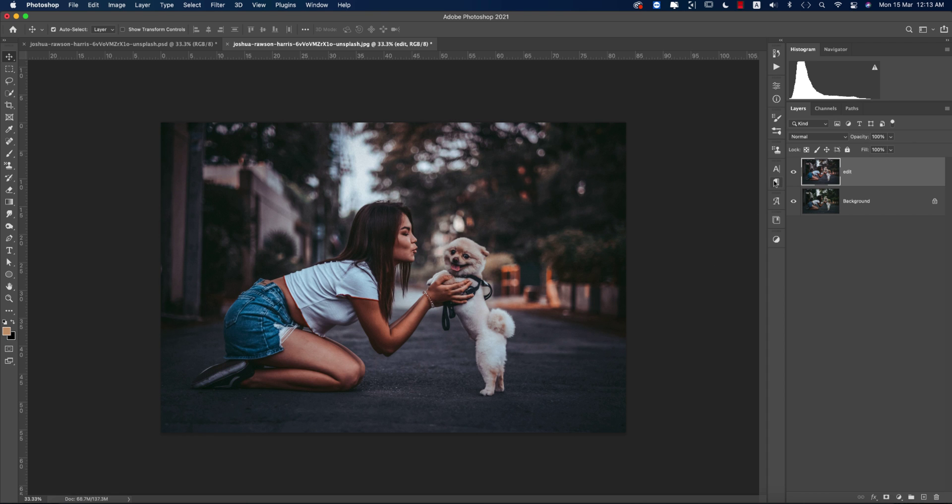
{"action": "left_click", "coordinate": [794, 172]}
{"action": "left_click", "coordinate": [793, 171]}
- Launch Filter > Nik Collection > Color Efex Pro 4 on the edit layer
{"action": "left_click", "coordinate": [218, 5]}
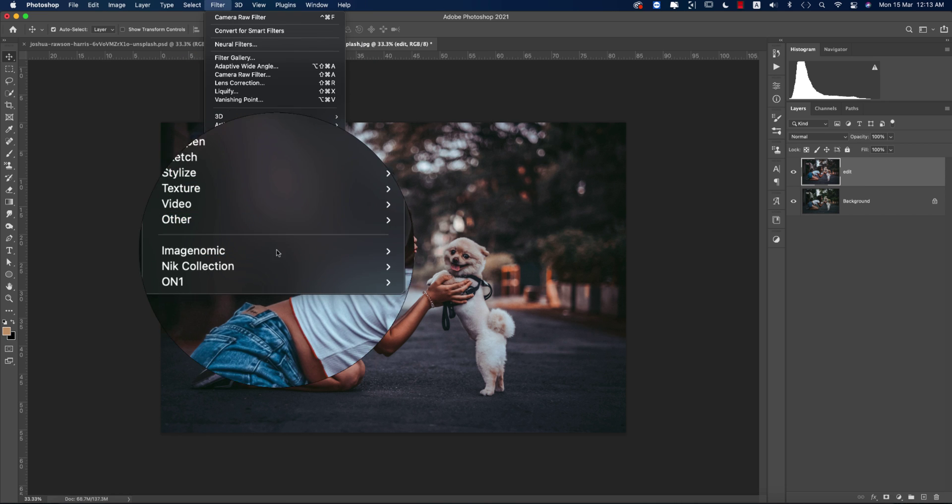
{"action": "mouse_move", "coordinate": [278, 256]}
{"action": "left_click", "coordinate": [355, 265]}
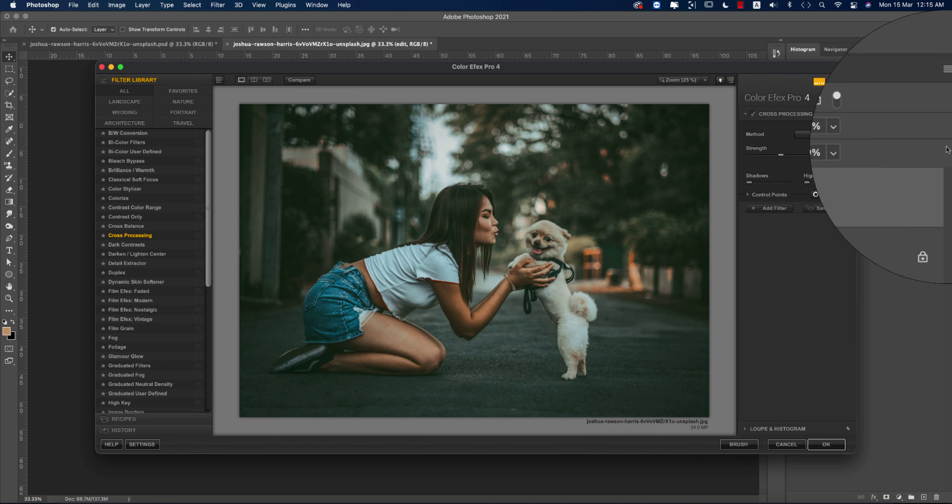
- Switch the Cross Processing method to L03 and set its strength to 35%
{"action": "left_click", "coordinate": [824, 135]}
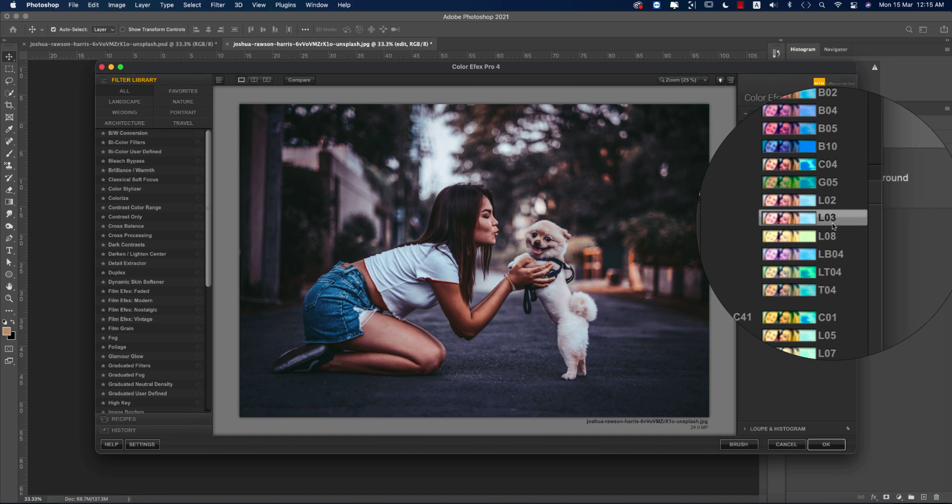
{"action": "left_click", "coordinate": [821, 223]}
{"action": "left_click_drag", "start_coordinate": [781, 154], "coordinate": [784, 154]}
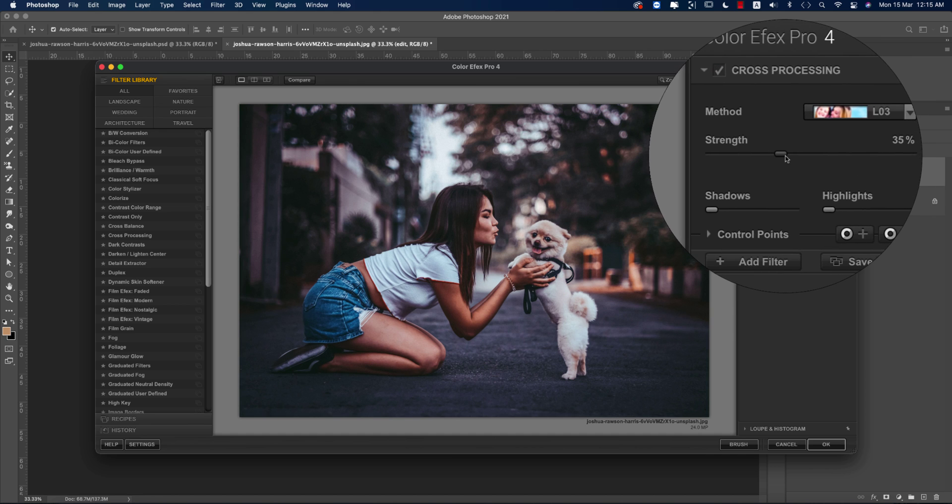
- Apply the Cross Processing filter, returning to Photoshop with a new Nik Collection layer
{"action": "left_click", "coordinate": [827, 443]}
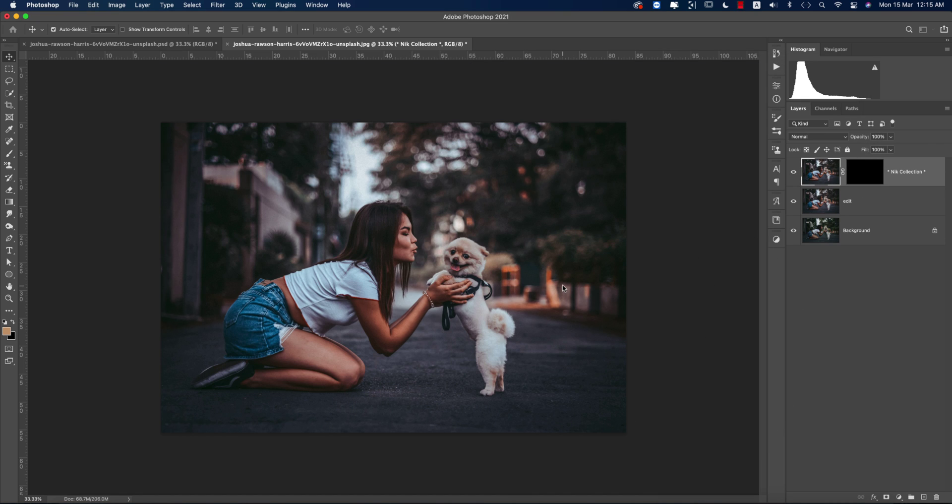